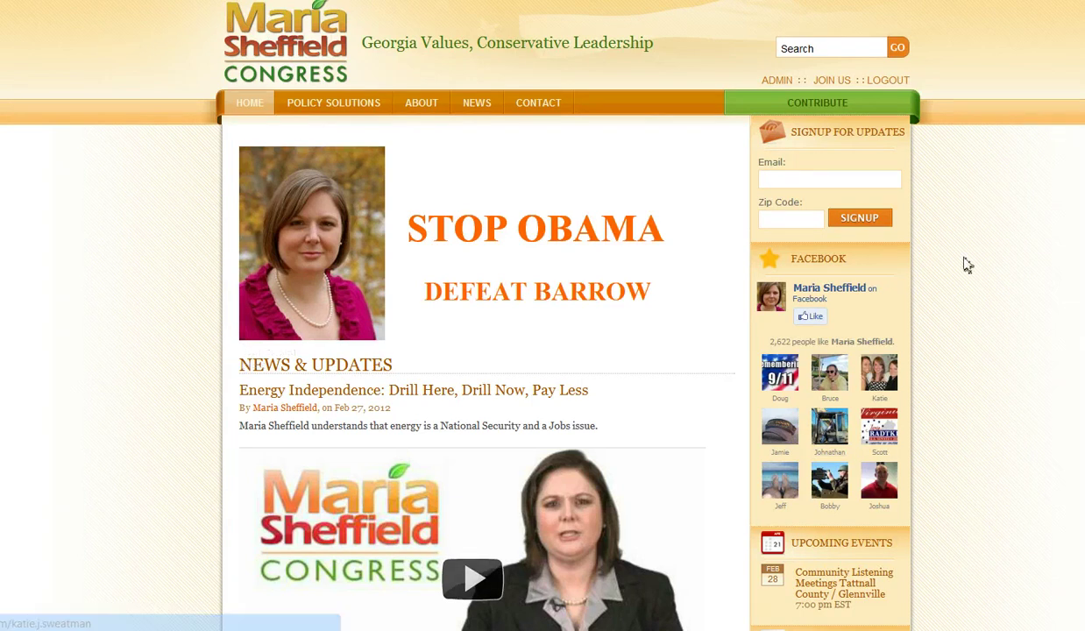
Create a new page from the admin Publishing menu and title it Jobs.
click(777, 81)
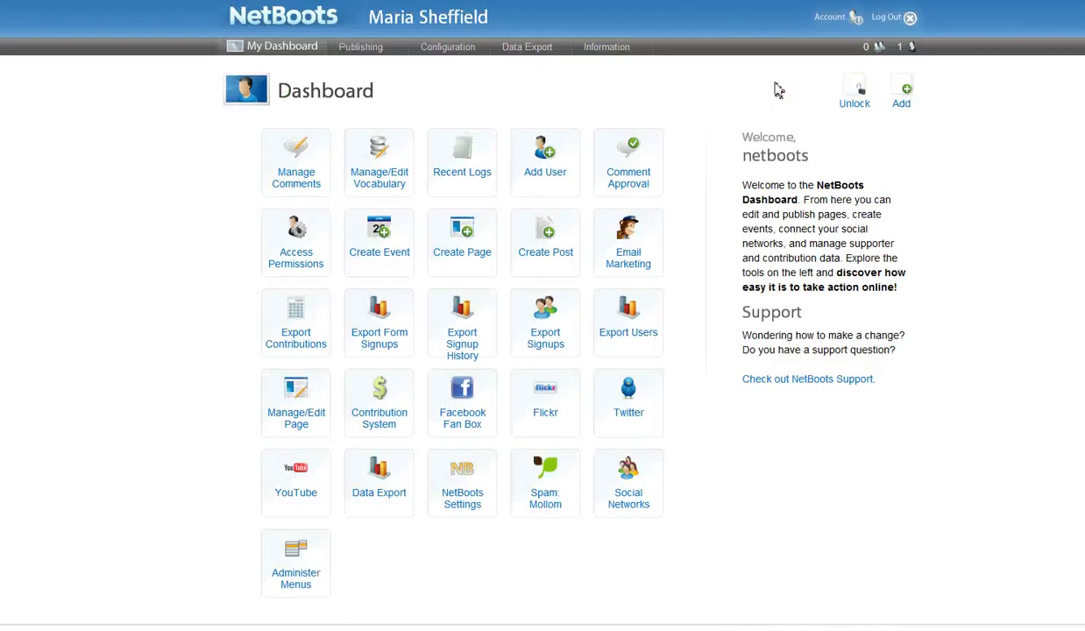
mouse_move(360, 46)
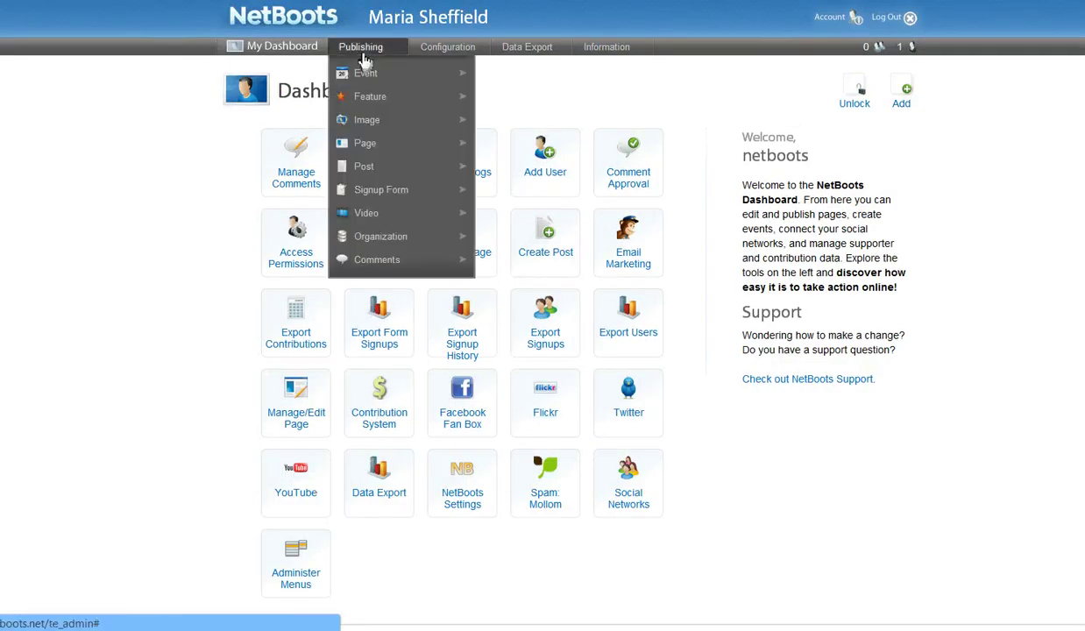
mouse_move(365, 143)
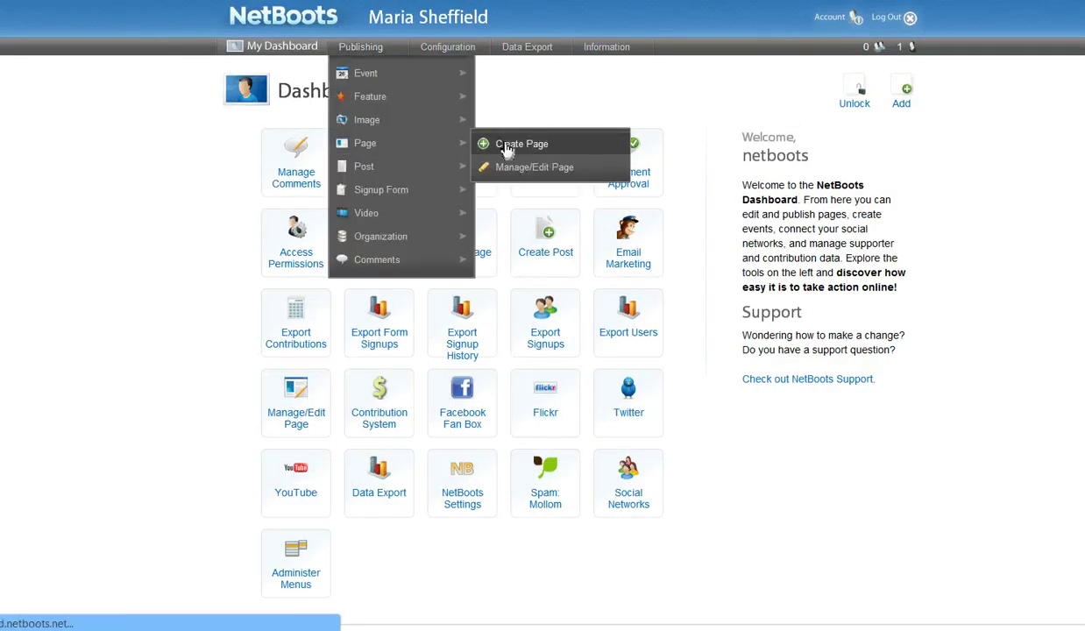
click(507, 149)
click(277, 162)
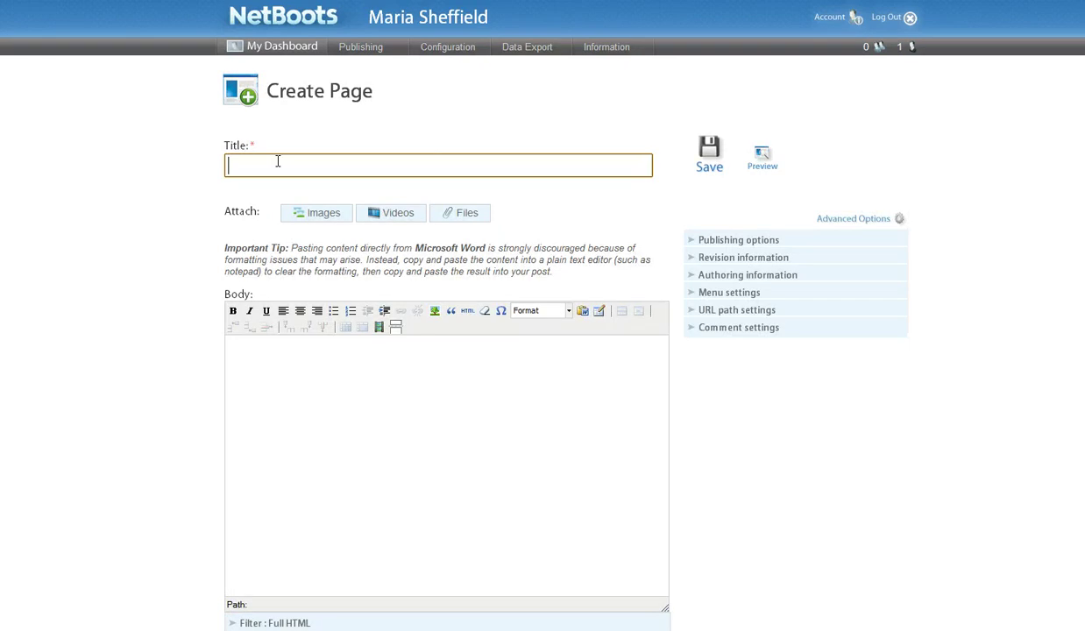
text(Jo)
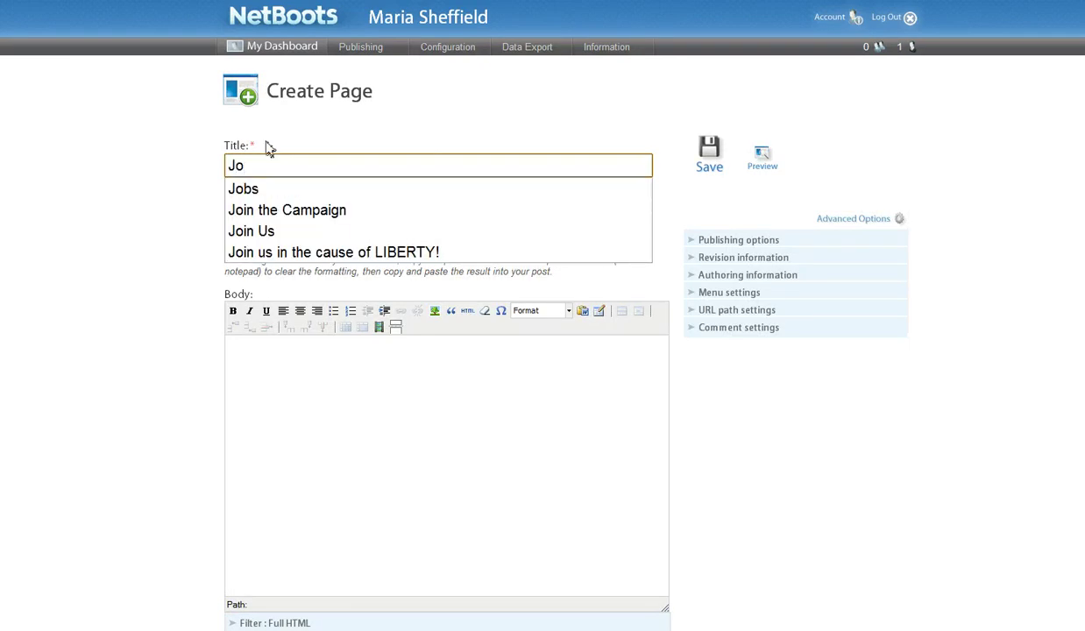
click(261, 189)
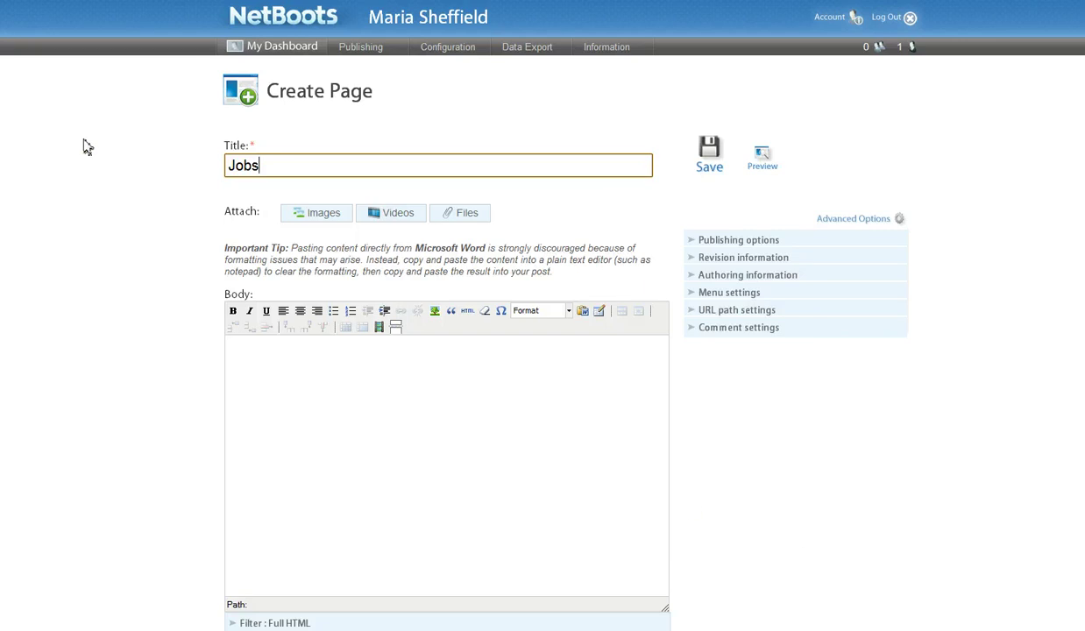
click(337, 220)
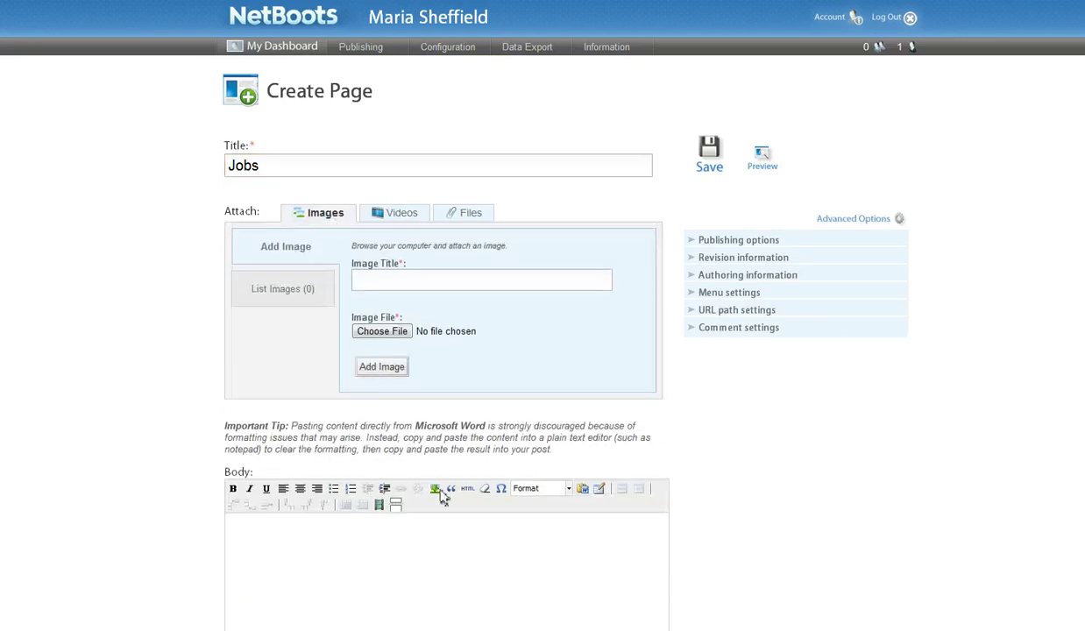
click(381, 332)
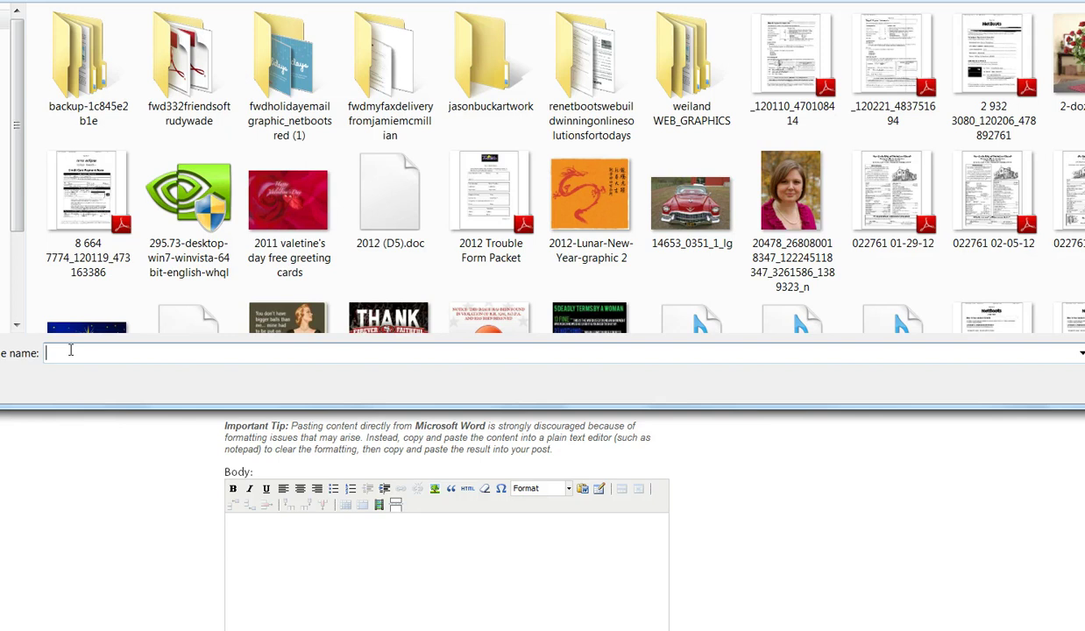
text(ma)
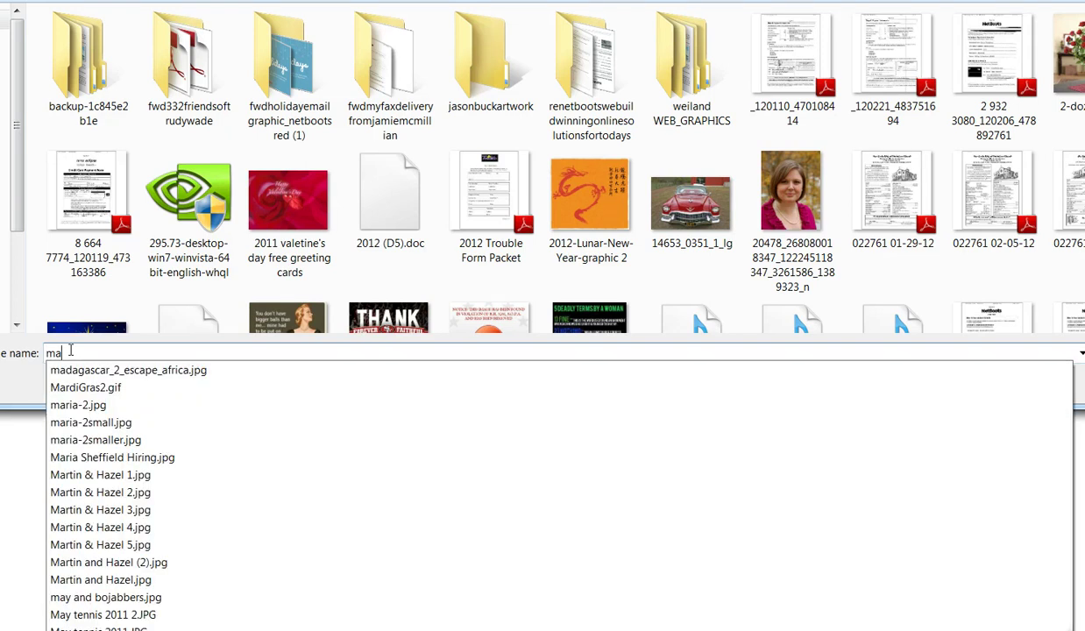
text(r)
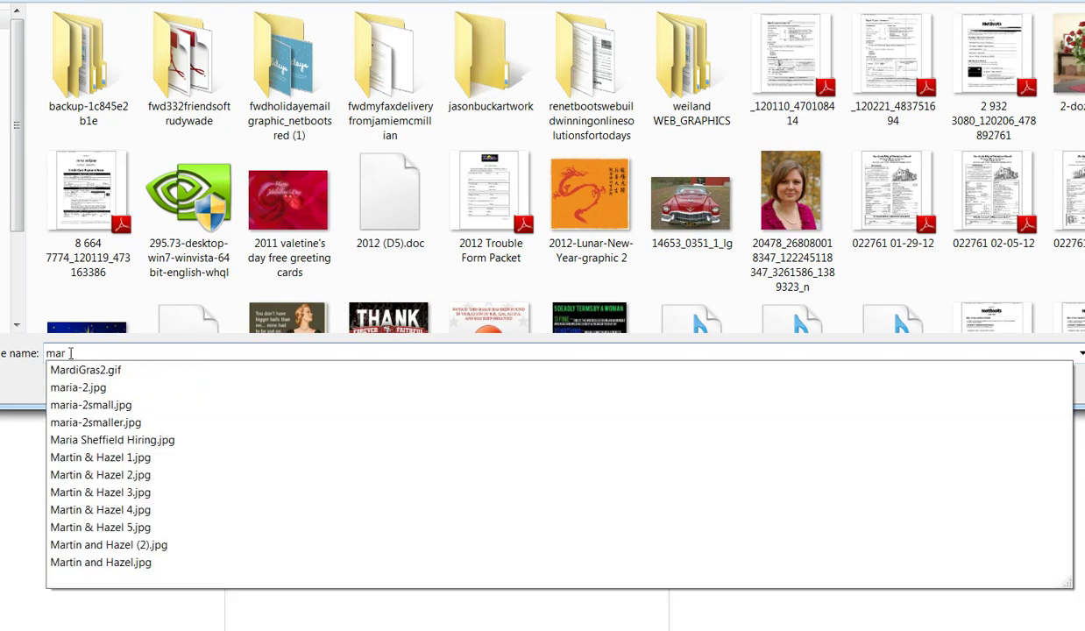
click(88, 440)
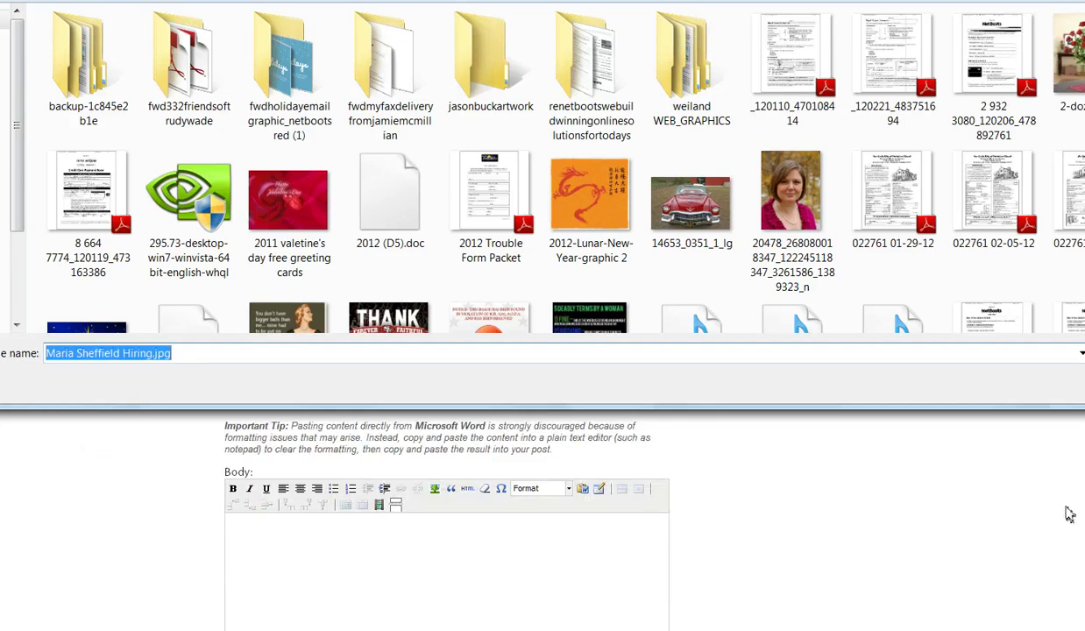
Upload the hiring image with the title Jobs and add it to the page body.
key(Return)
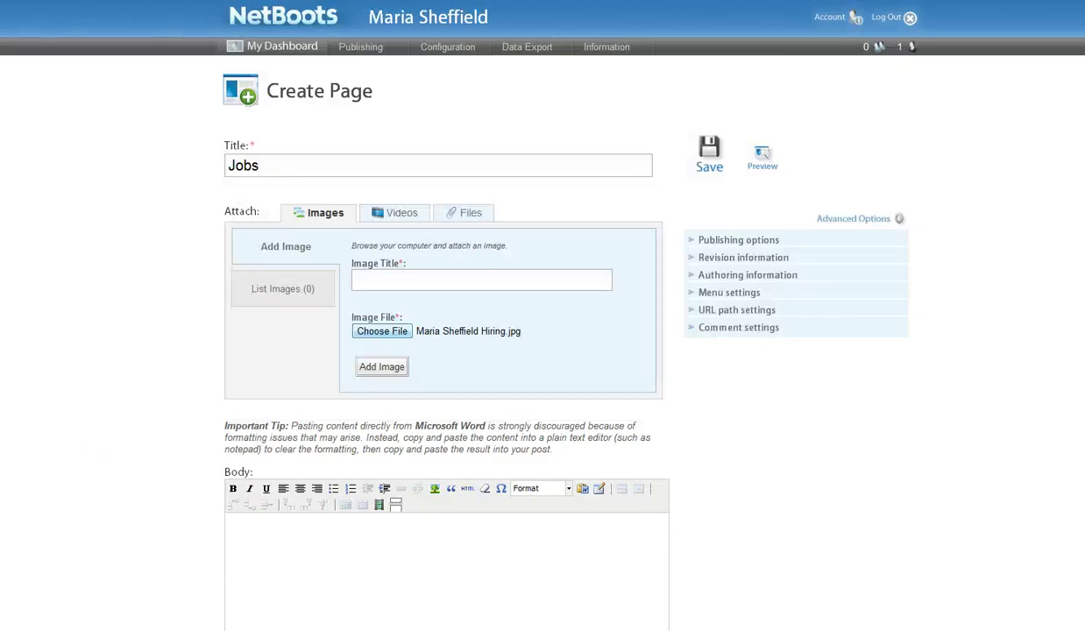
click(363, 277)
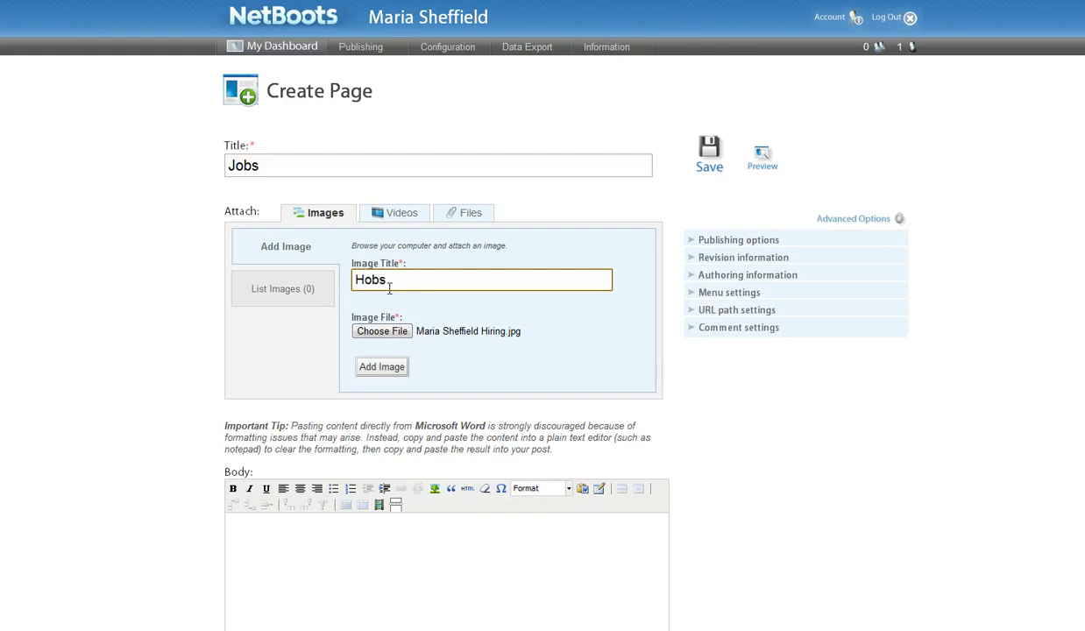
key(BackSpace)
click(390, 372)
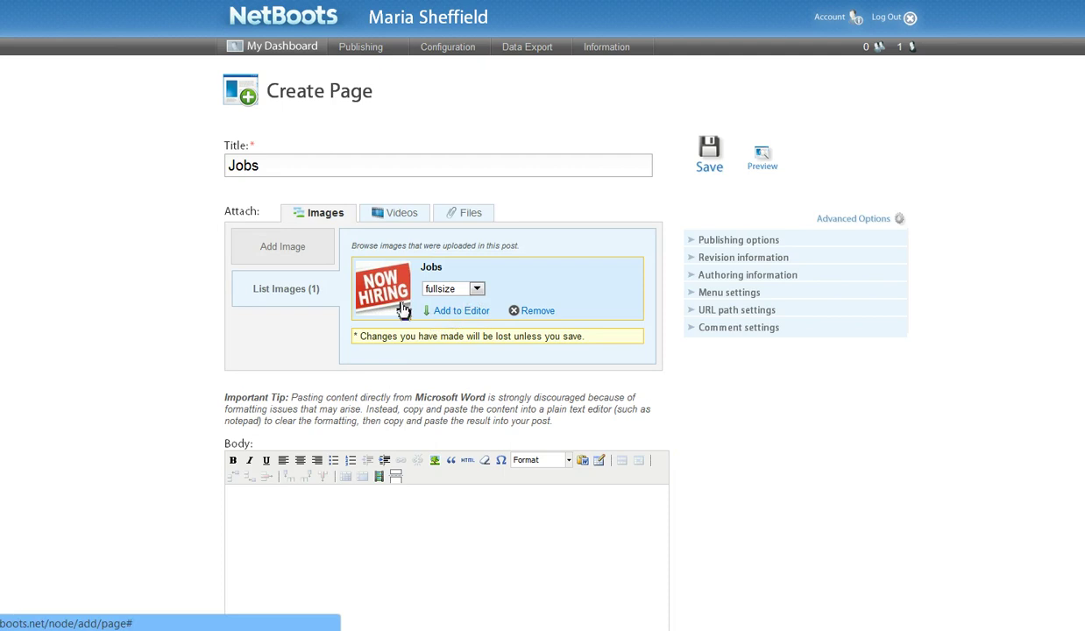
click(456, 311)
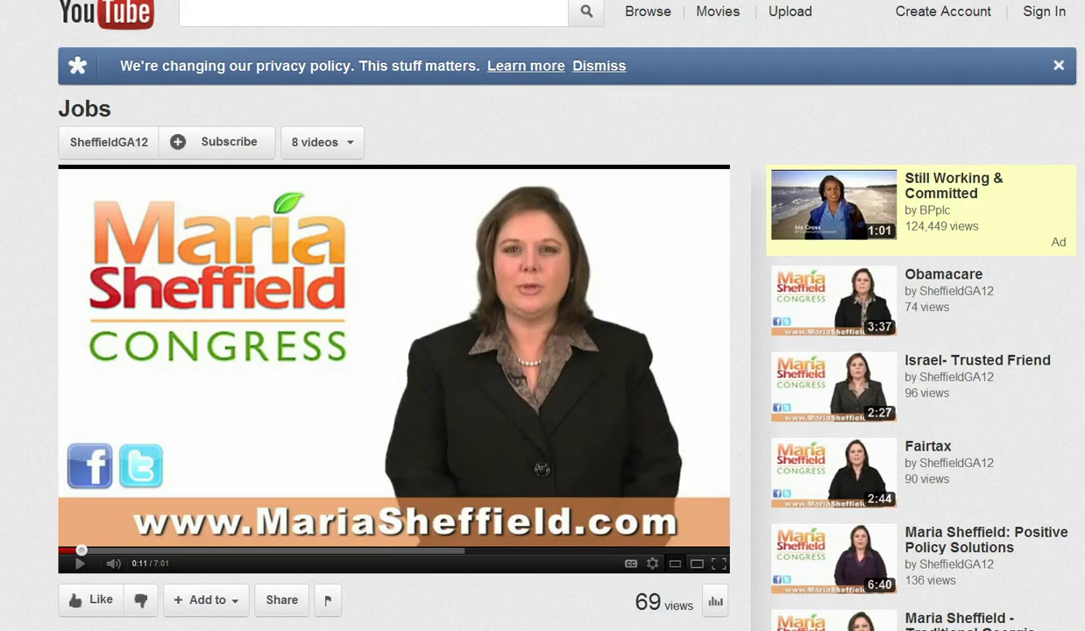
Show the Jobs video's Share > Embed iframe code on YouTube at 640×360.
click(285, 601)
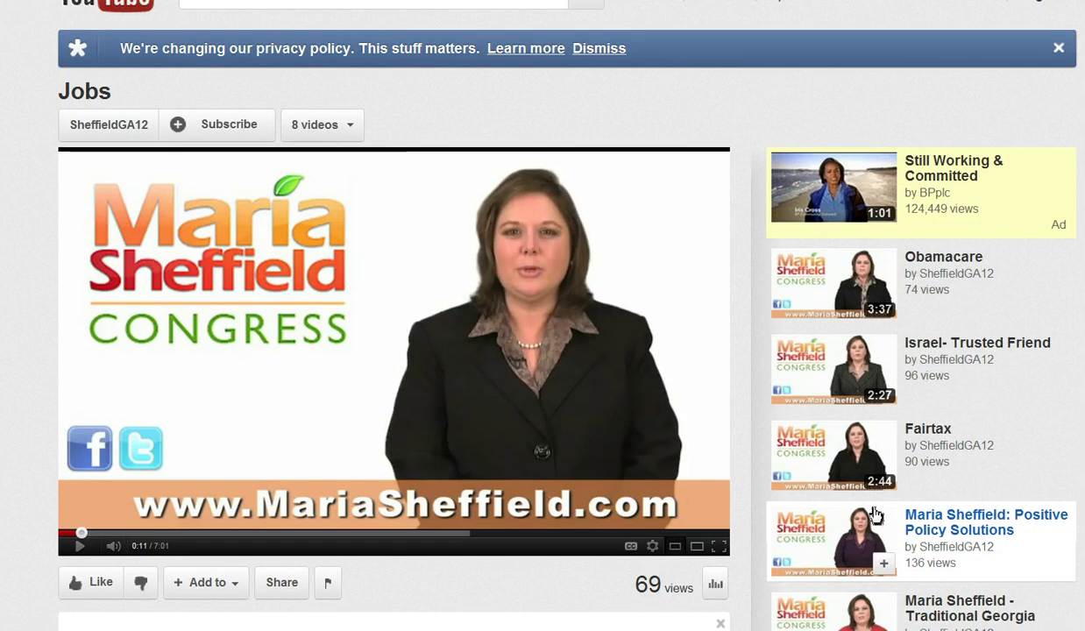
scroll(614, 526, down, 3)
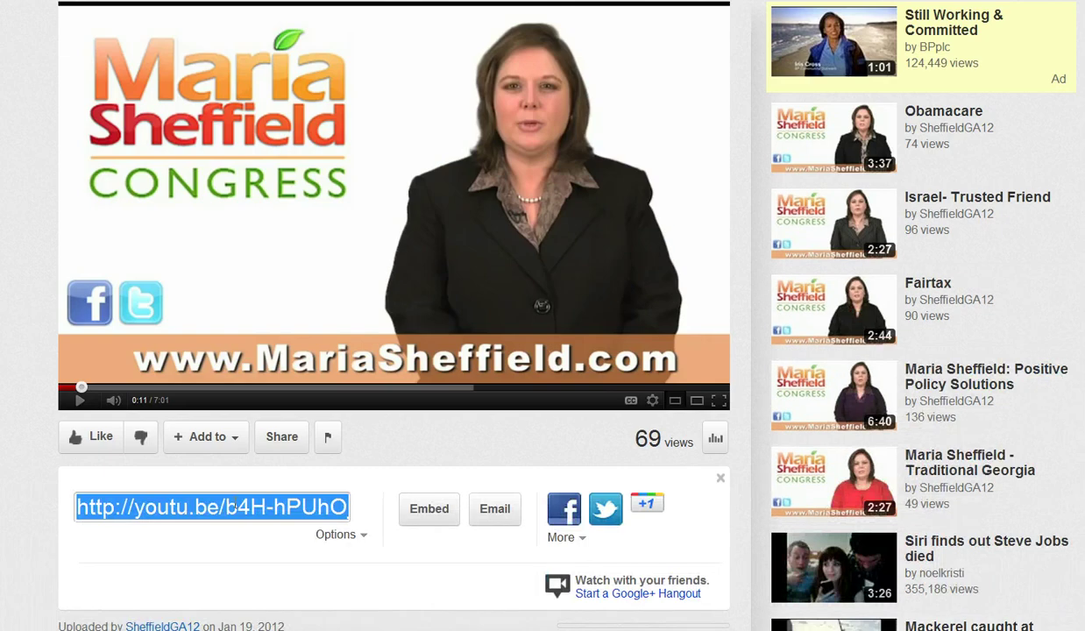
click(429, 517)
scroll(432, 517, down, 2)
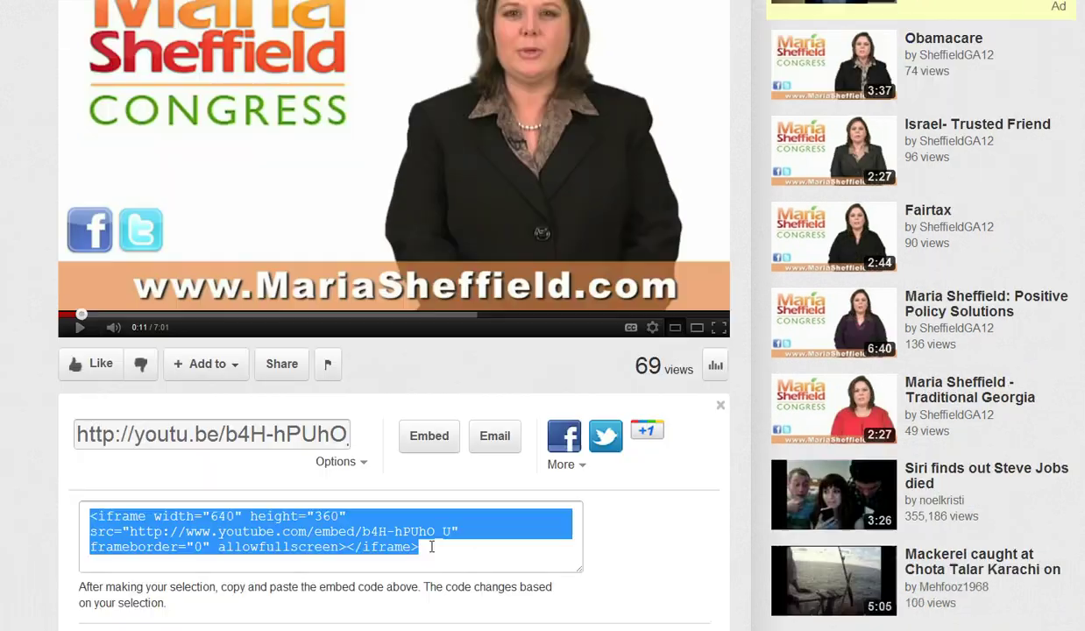
scroll(403, 569, down, 2)
scroll(248, 578, down, 3)
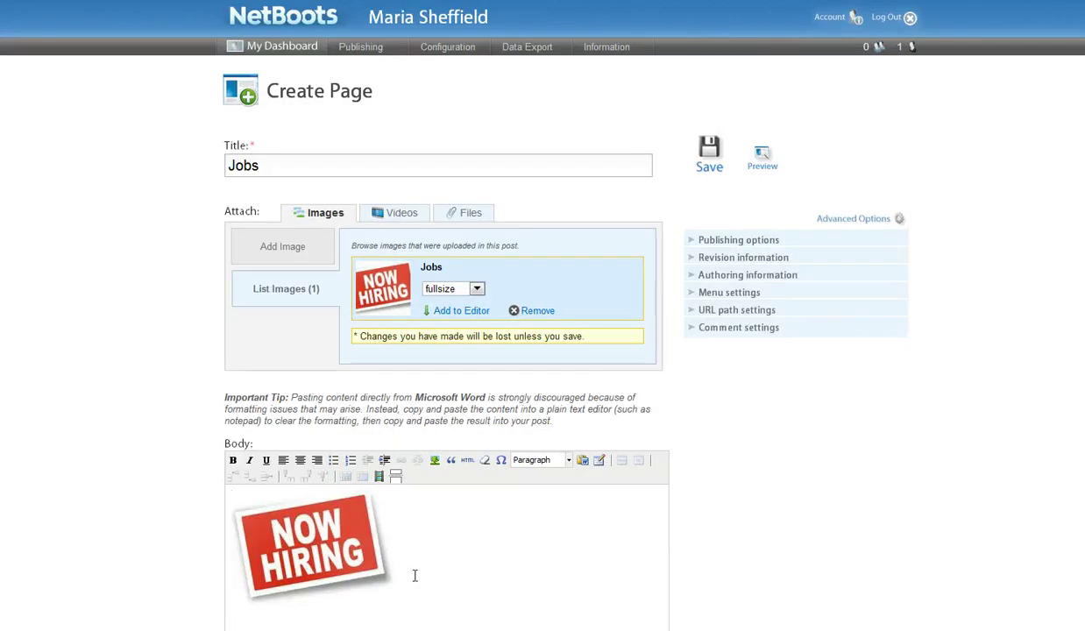
Paste the YouTube iframe code into the body's HTML source after the image, and apply it.
click(412, 565)
click(467, 459)
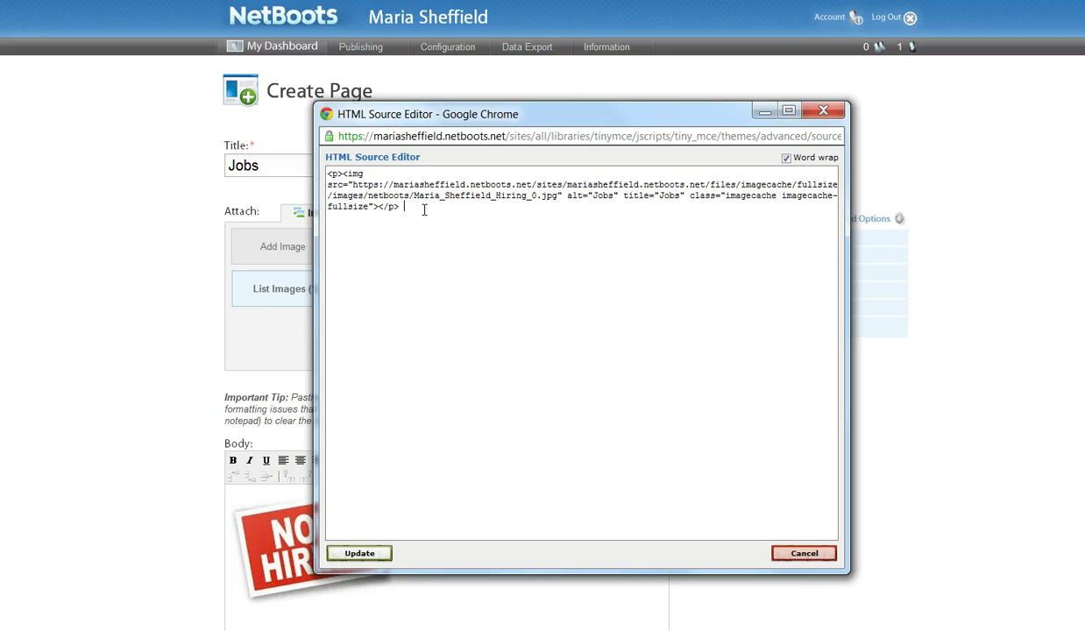
text(<iframe width="640" height="360" src="http://www.youtube.com/embed/b4H-hPUhO_U" frameborder="0" allowfullscreen></iframe>)
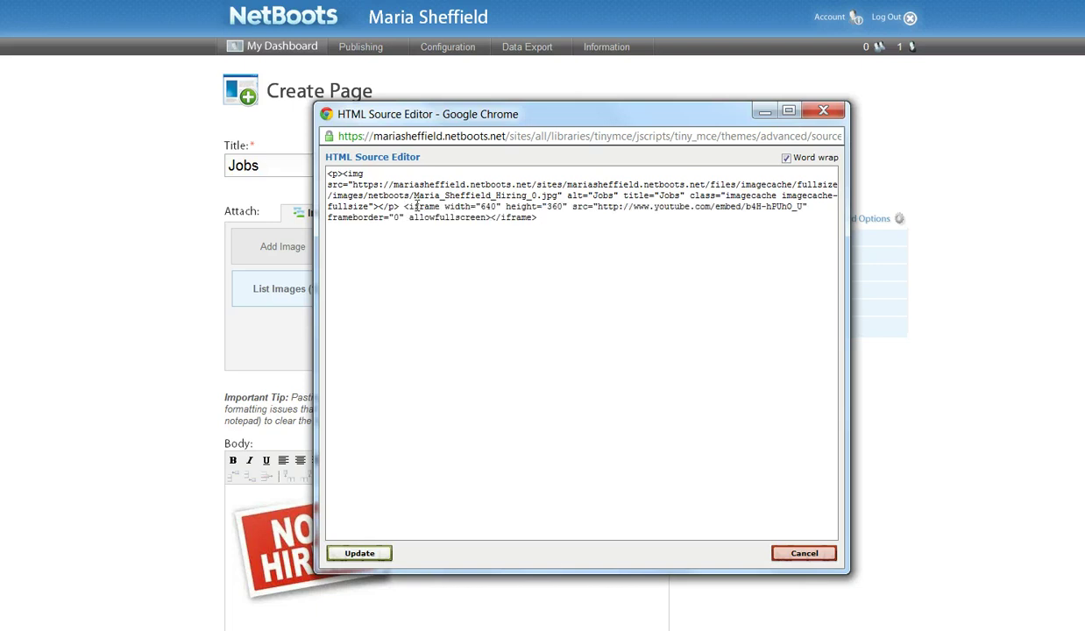
click(356, 553)
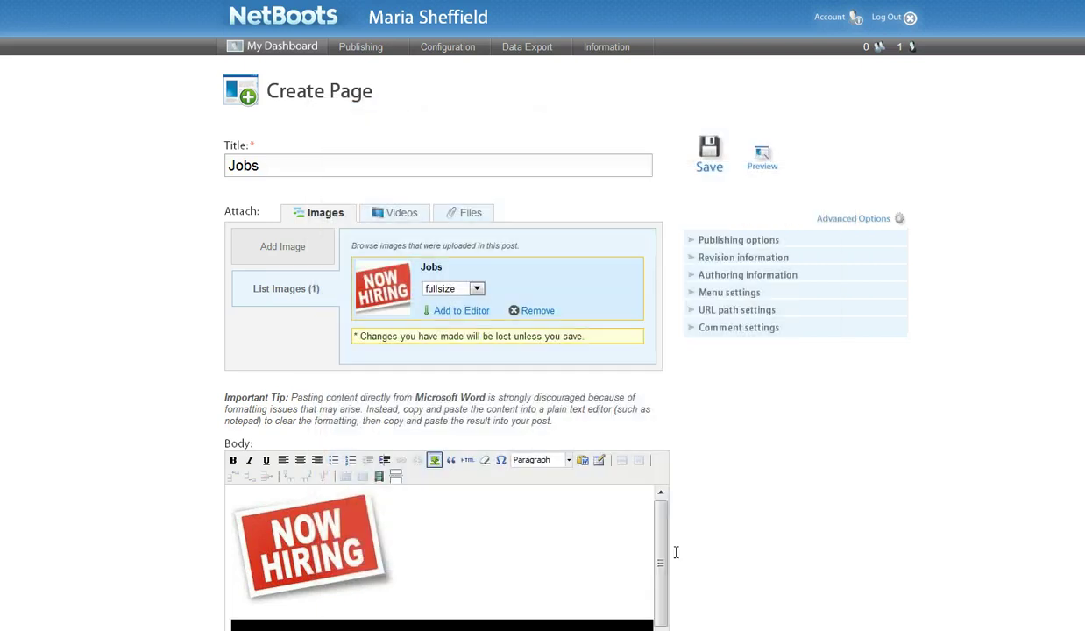
Deselect the image and save the Jobs page.
click(401, 539)
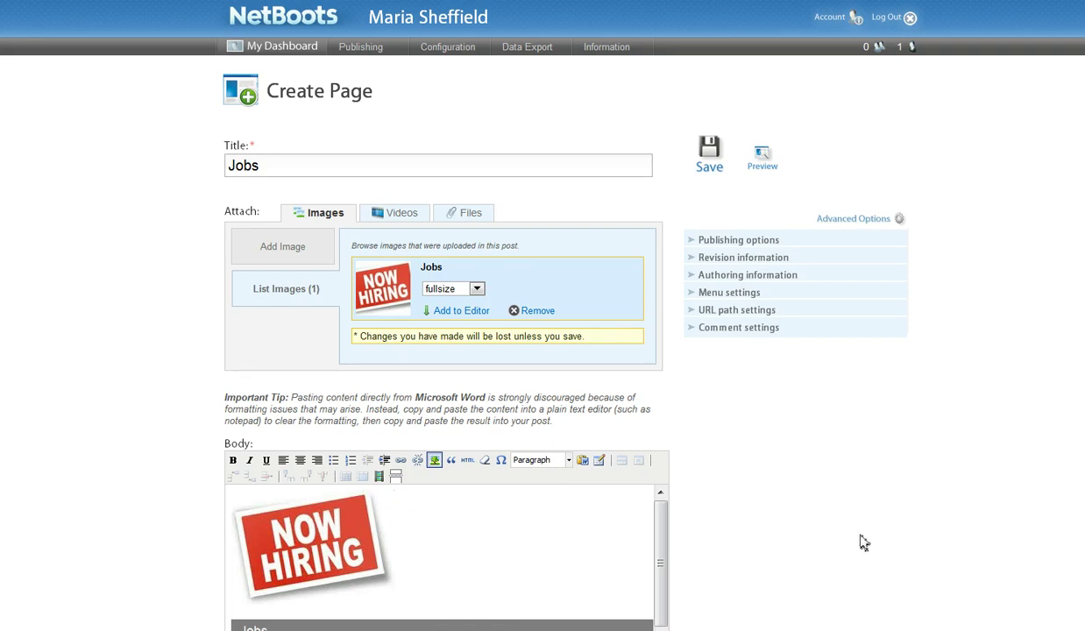
click(713, 153)
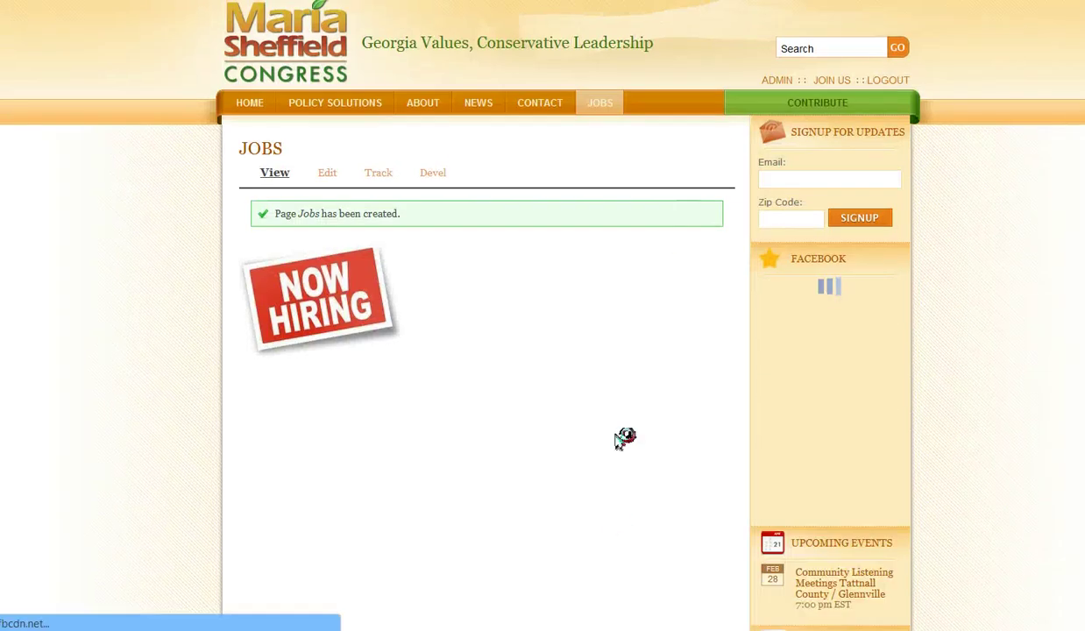
Go from Home to the Jobs tab to check the image and video.
click(304, 56)
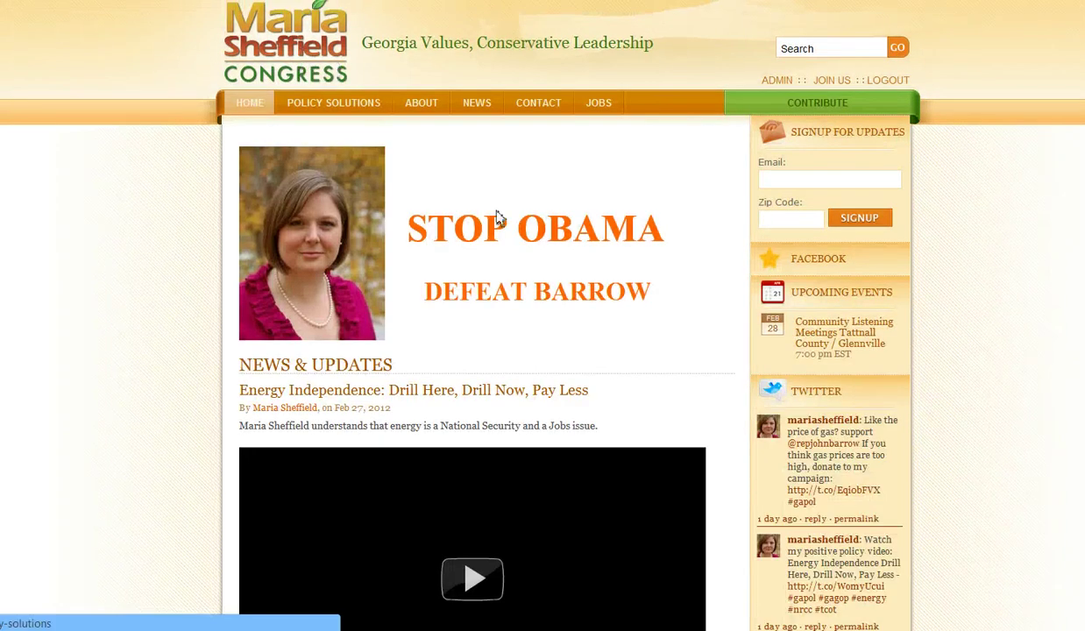
click(601, 113)
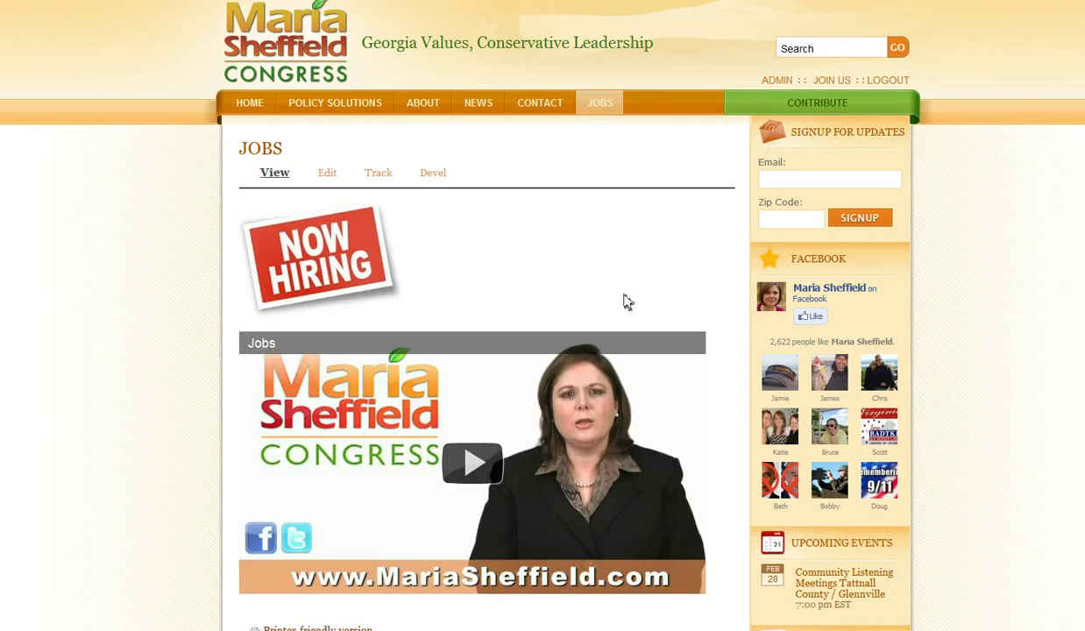
From the Jobs page's Edit menu settings, go to Sort and Configure Menus.
click(330, 174)
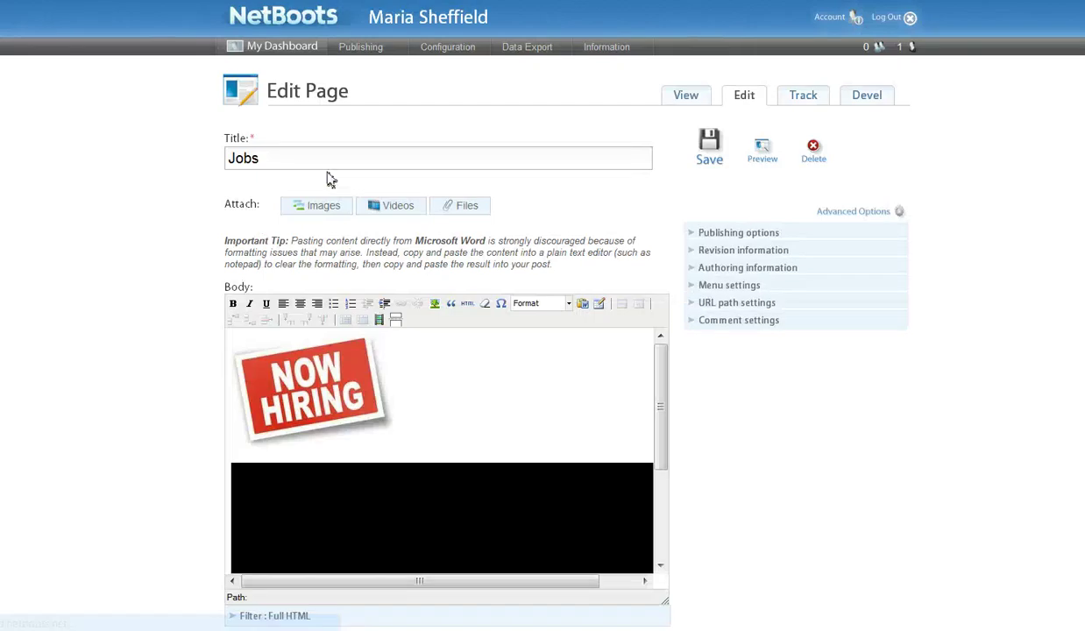
click(739, 288)
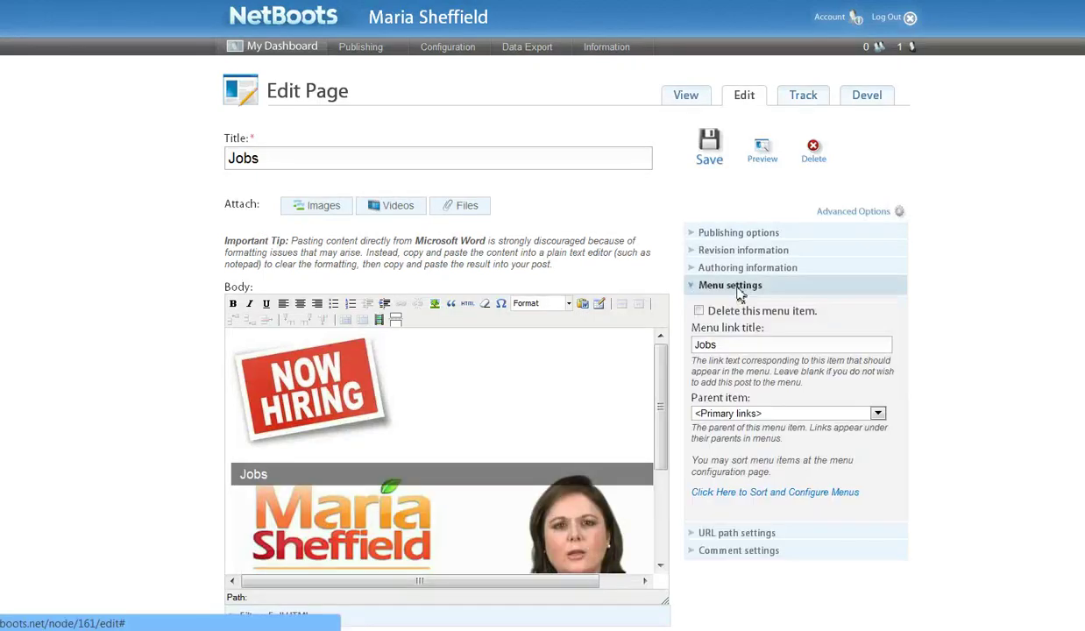
click(772, 494)
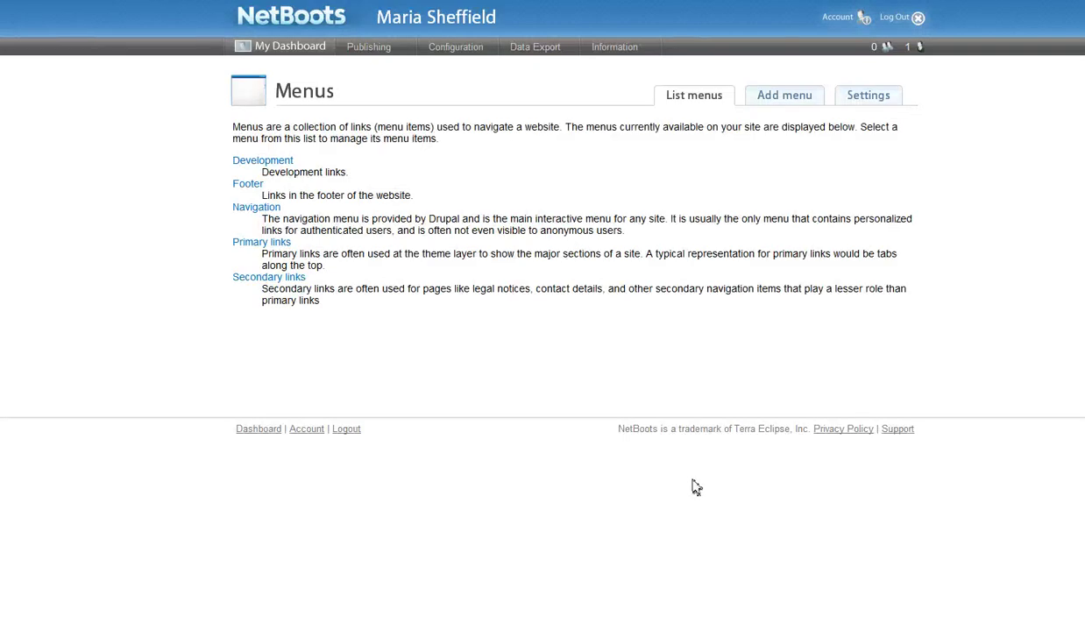
In Primary links, drag Jobs beneath Policy Solutions, indent it, and save.
click(260, 245)
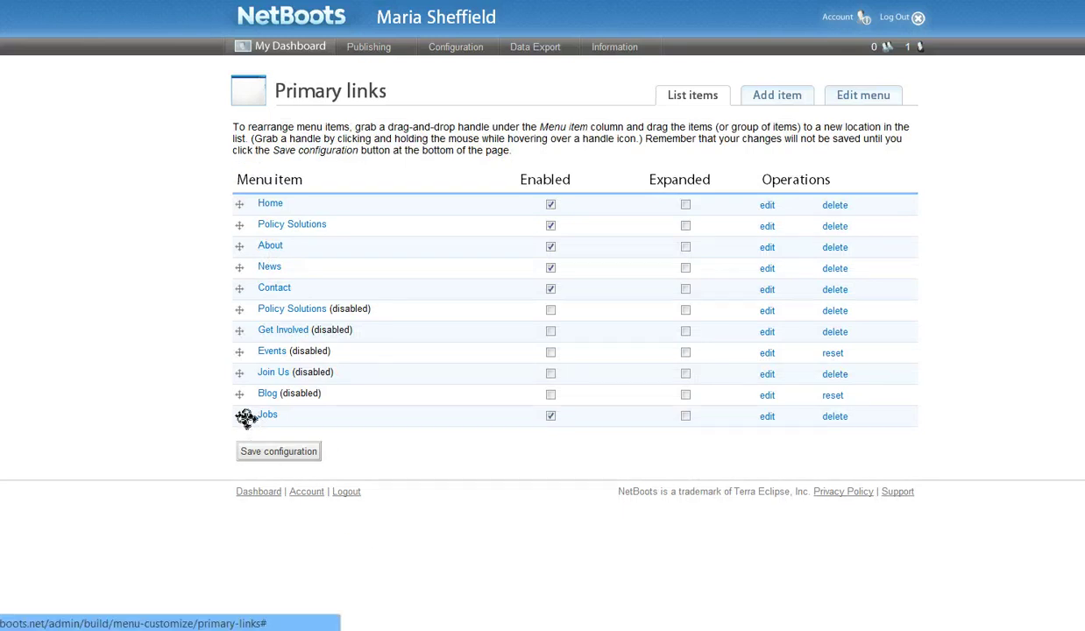
drag(246, 418, 250, 246)
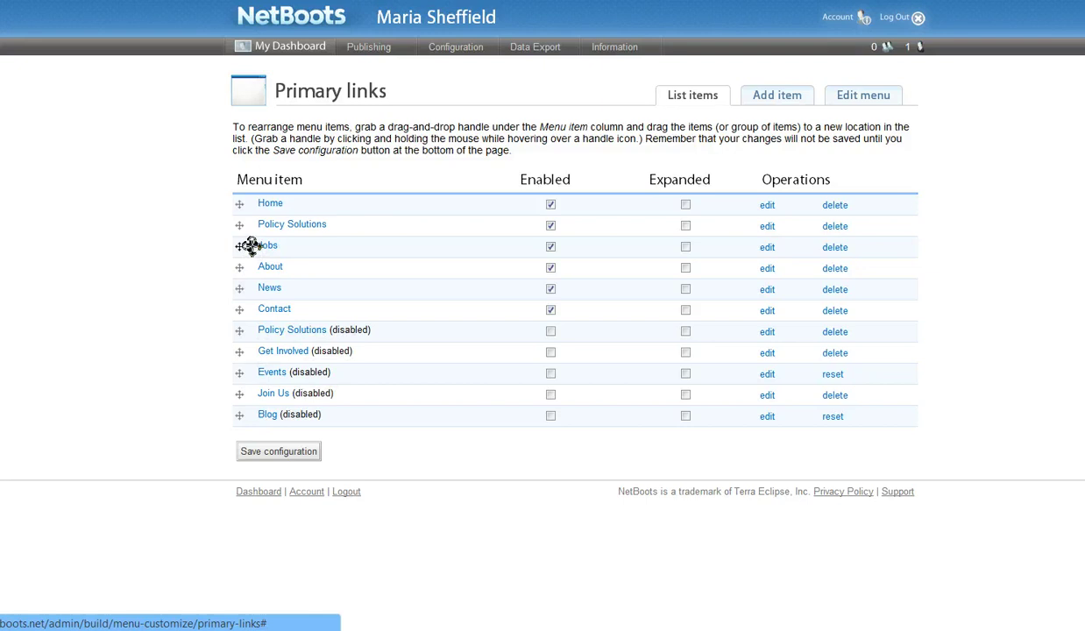
mouse_move(250, 246)
mouse_down()
mouse_move(272, 251)
mouse_move(243, 251)
mouse_move(256, 245)
mouse_up()
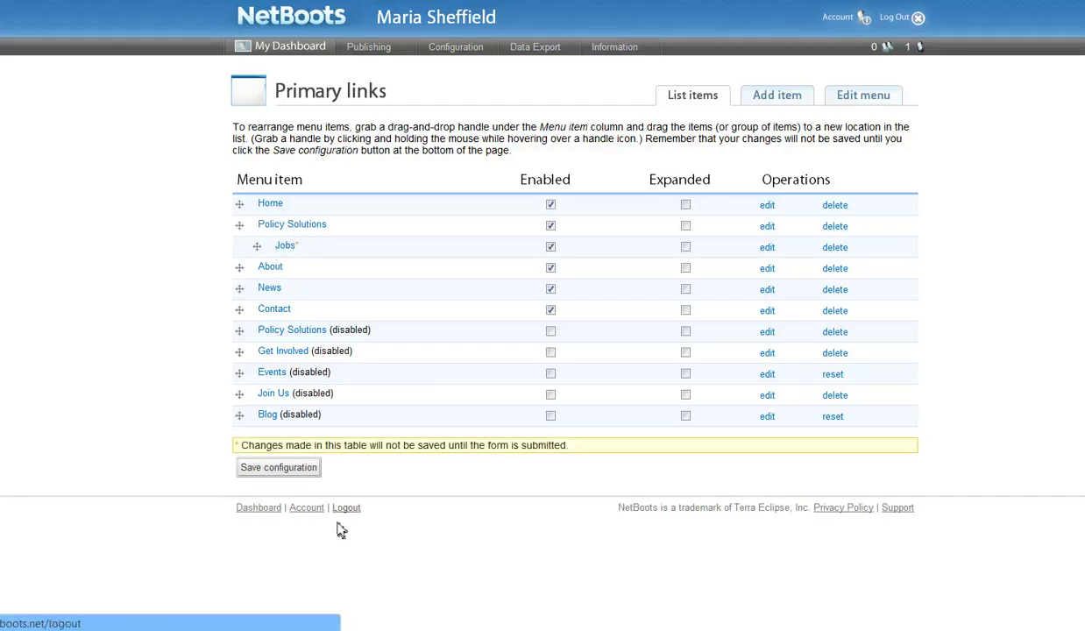
click(282, 471)
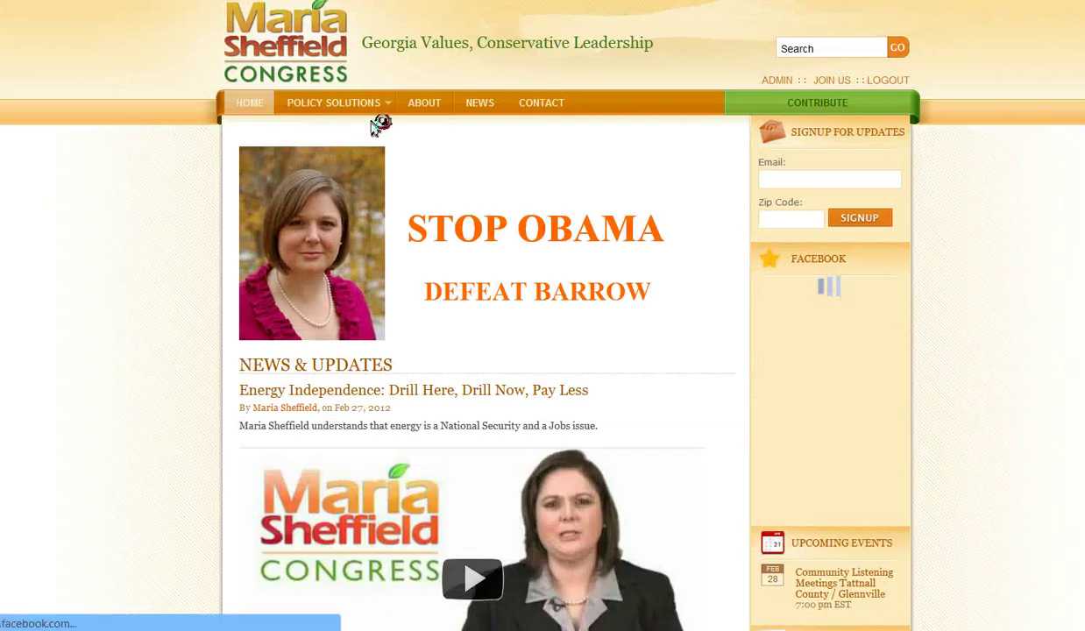
mouse_move(334, 103)
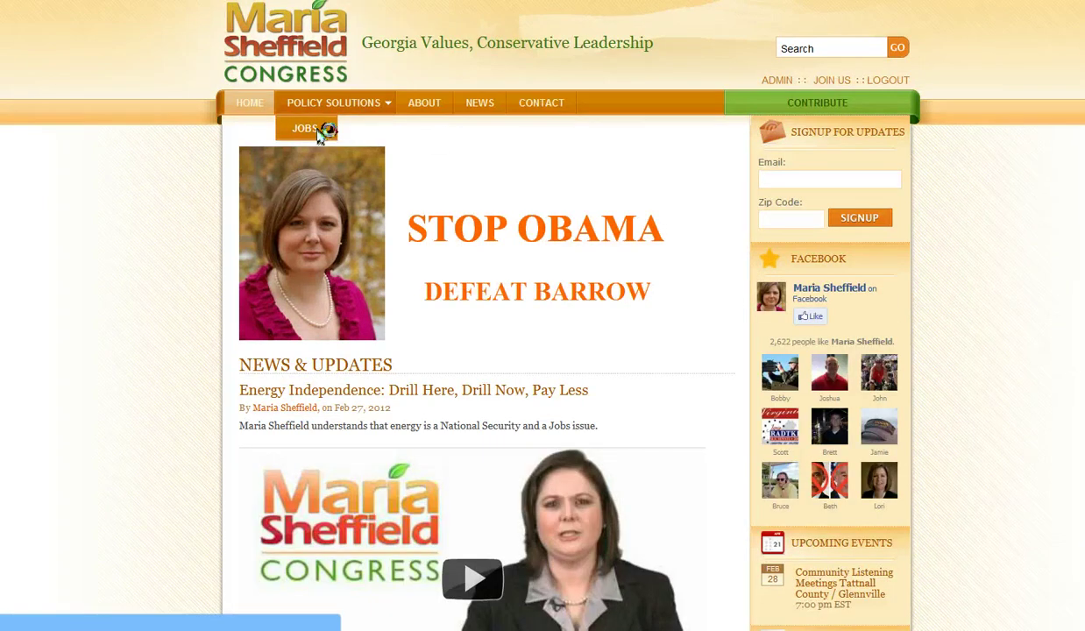
Open Jobs from the Policy Solutions dropdown on the live site.
click(317, 136)
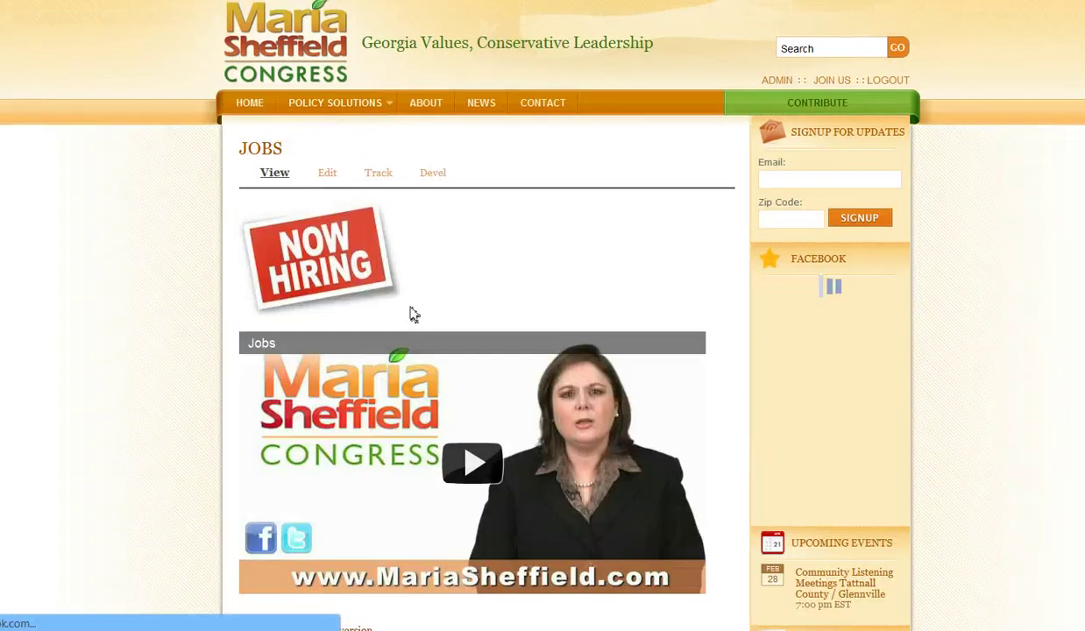